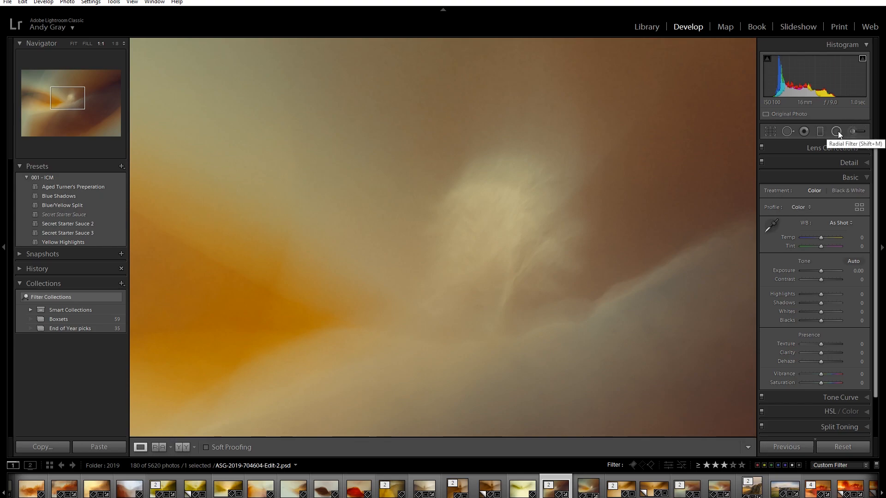
Step: Draw a radial filter around the pale tree, set its Texture to 80, and shift it slightly lower over the tree
{"action": "left_click", "coordinate": [837, 132]}
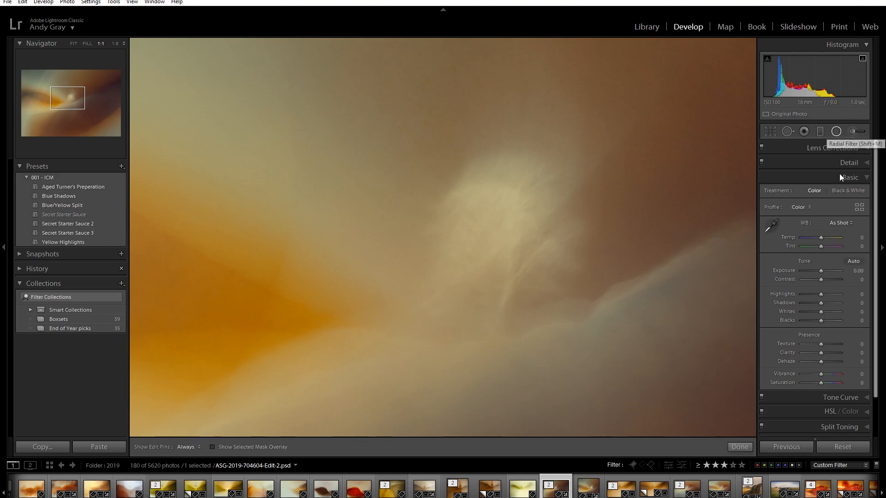
{"action": "left_click_drag", "start_coordinate": [546, 306], "coordinate": [634, 372]}
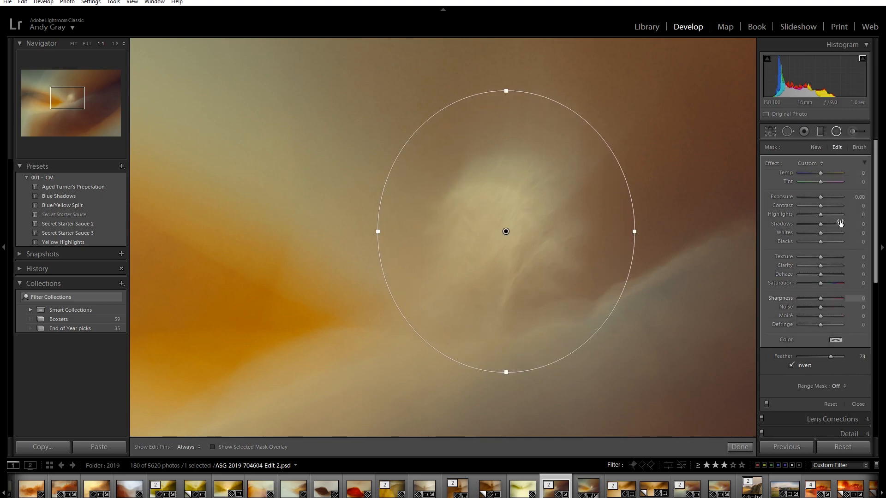
{"action": "left_click_drag", "start_coordinate": [820, 258], "coordinate": [838, 262]}
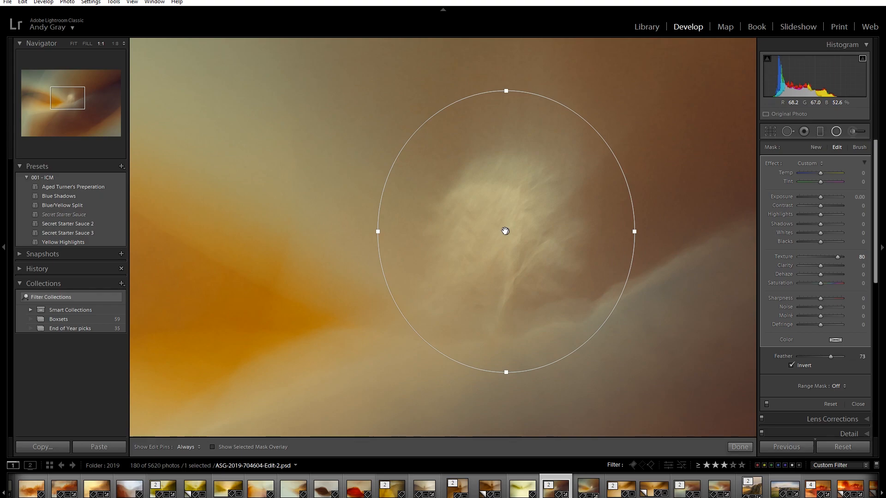
{"action": "mouse_move", "coordinate": [506, 231]}
{"action": "left_mouse_down"}
{"action": "mouse_move", "coordinate": [498, 269]}
{"action": "mouse_move", "coordinate": [508, 245]}
{"action": "left_mouse_up"}
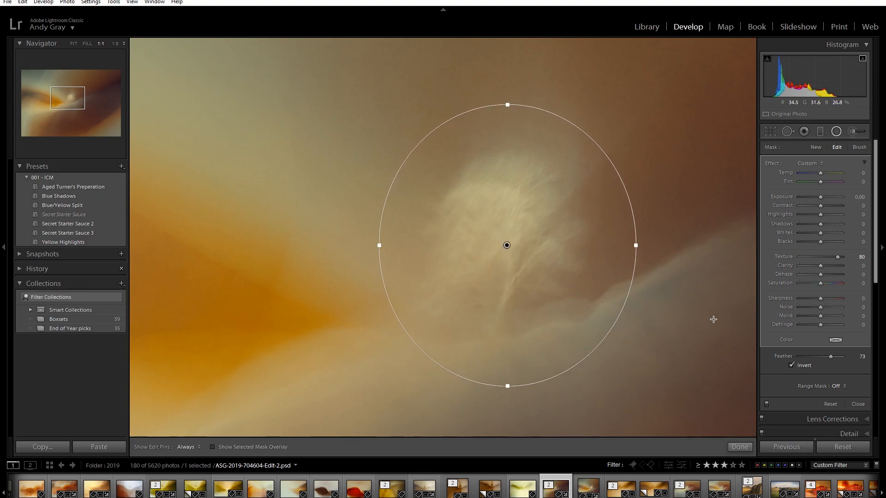
Step: Check the radial filter's mask overlay and restrict it with a Color range mask sampled from the tree, using an Amount of 41
{"action": "left_click", "coordinate": [276, 448]}
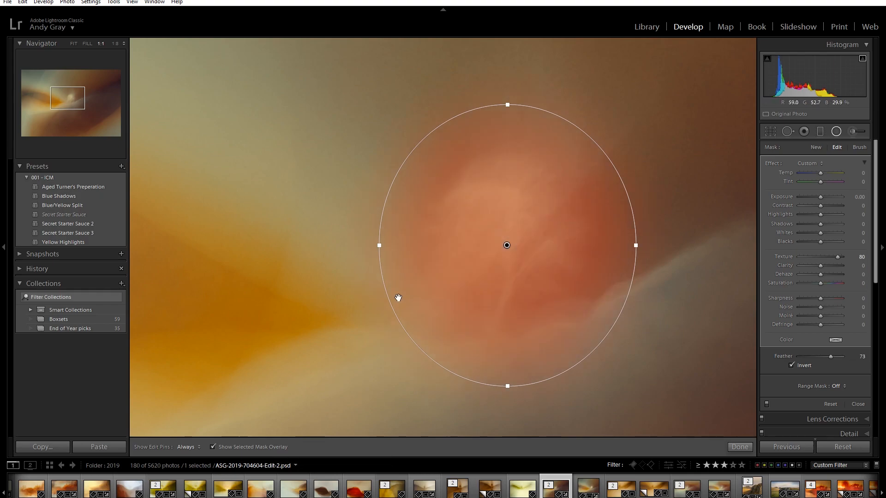
{"action": "left_click", "coordinate": [841, 385]}
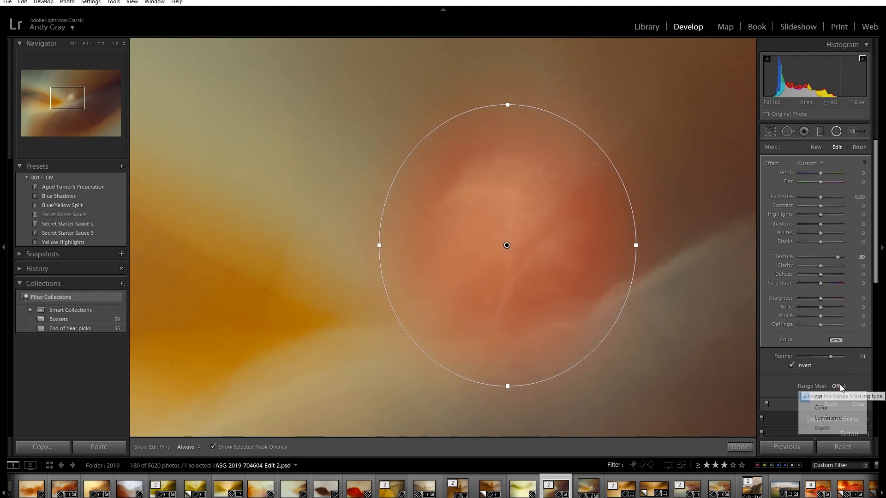
{"action": "left_click", "coordinate": [826, 408]}
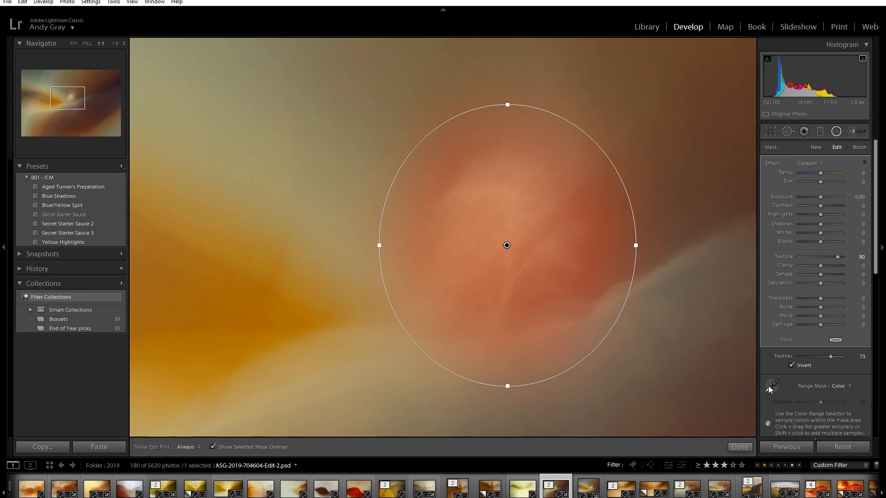
{"action": "left_click", "coordinate": [772, 385]}
{"action": "left_click", "coordinate": [509, 285]}
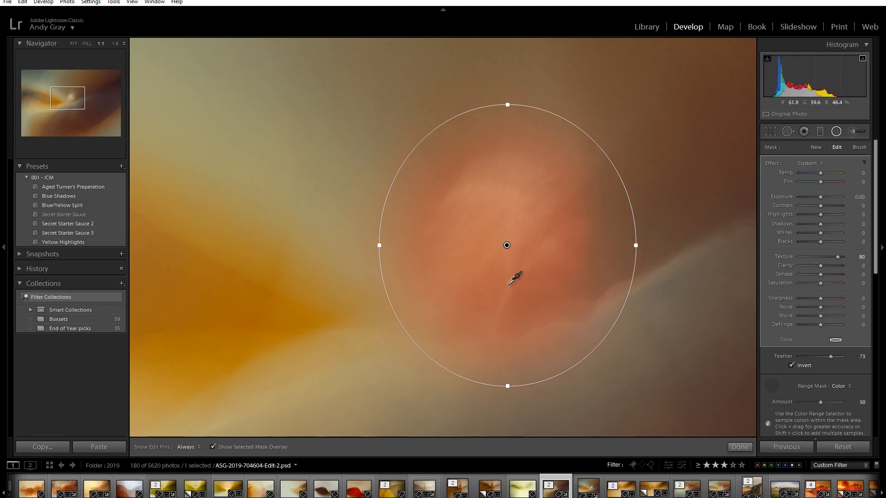
{"action": "left_click", "coordinate": [517, 195]}
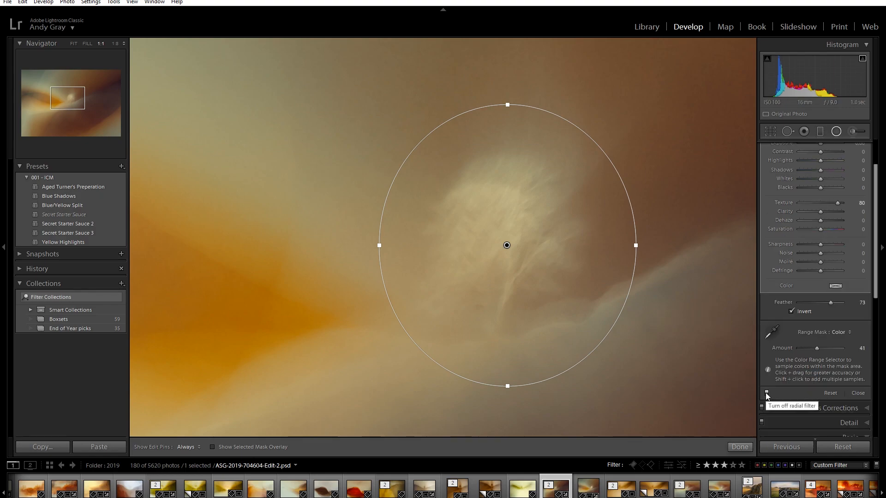
Step: Compare the tree with the radial filter off and on, leave it on, and finish the filter edit
{"action": "left_click", "coordinate": [766, 393]}
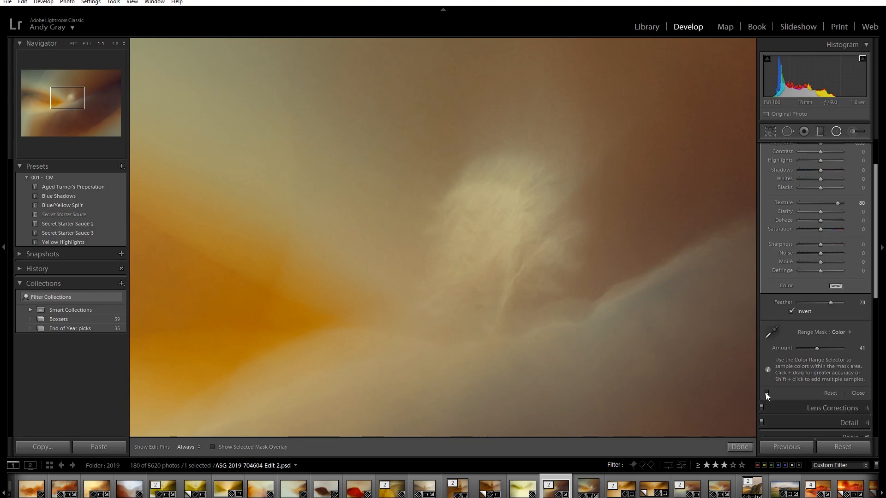
{"action": "left_click", "coordinate": [766, 393]}
{"action": "left_click", "coordinate": [766, 393]}
{"action": "left_click", "coordinate": [766, 393]}
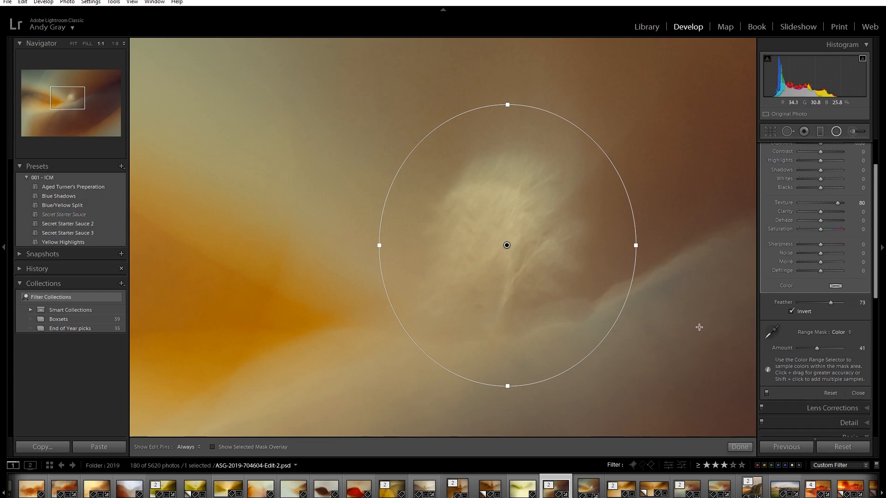
{"action": "left_click", "coordinate": [740, 447]}
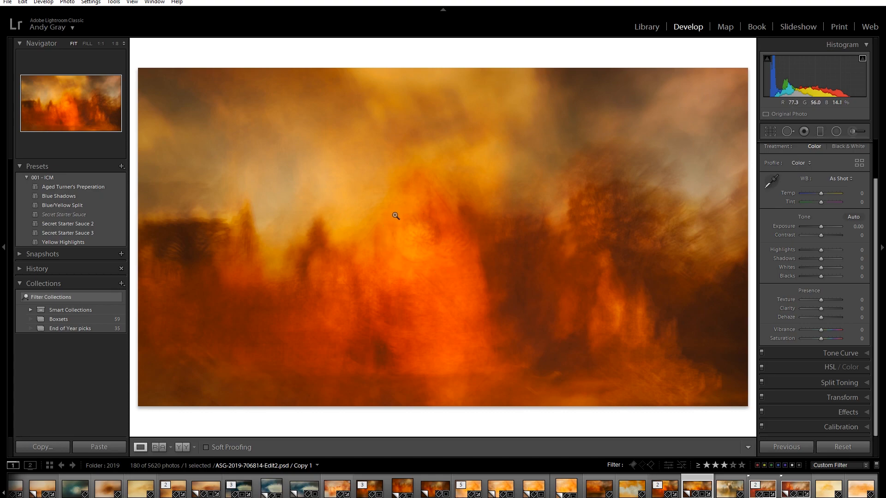
{"action": "left_click", "coordinate": [414, 217]}
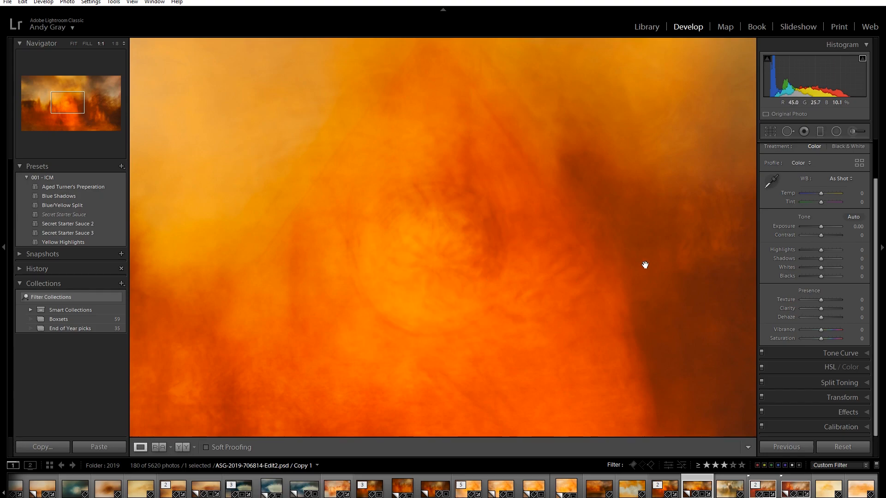
{"action": "left_click", "coordinate": [835, 132]}
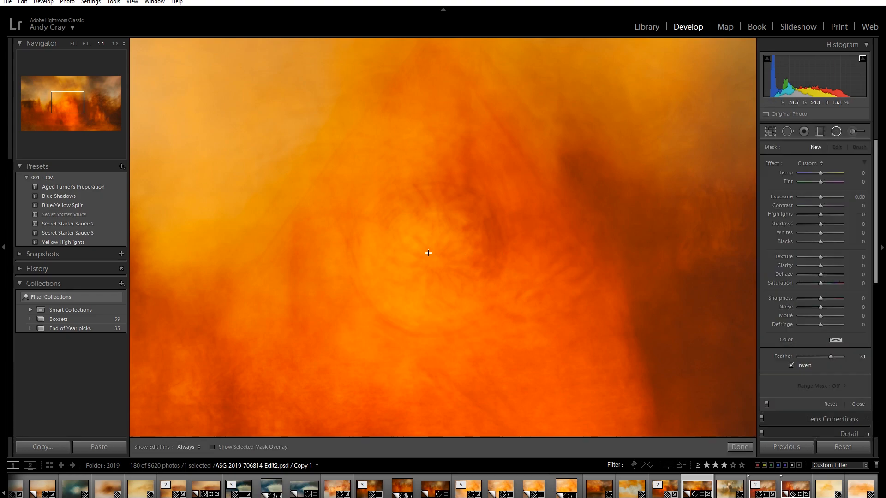
{"action": "left_click_drag", "start_coordinate": [428, 252], "coordinate": [529, 349]}
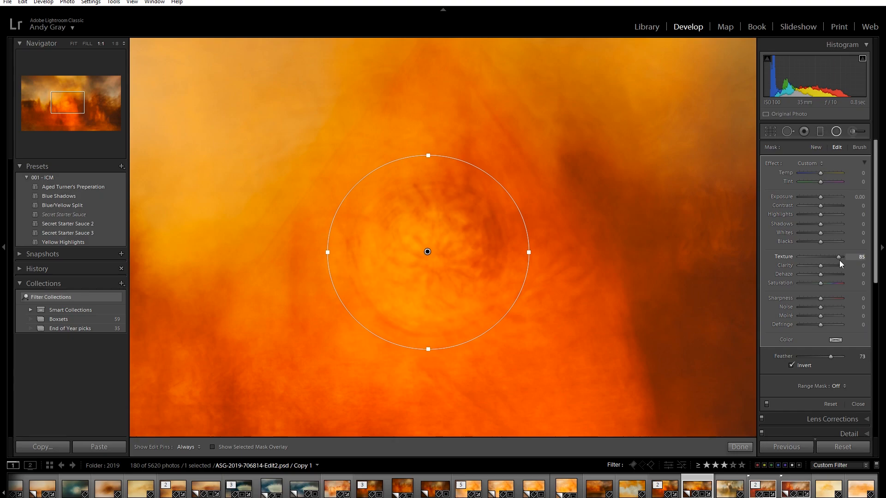
{"action": "left_click", "coordinate": [737, 447]}
{"action": "left_click", "coordinate": [589, 274]}
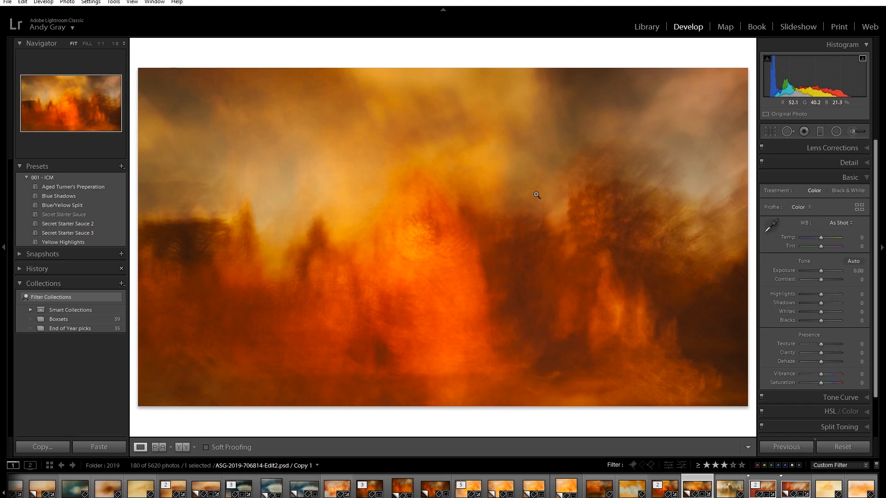
{"action": "scroll", "coordinate": [669, 490], "scroll_direction": "up", "scroll_amount": 10}
{"action": "scroll", "coordinate": [669, 490], "scroll_direction": "up", "scroll_amount": 10}
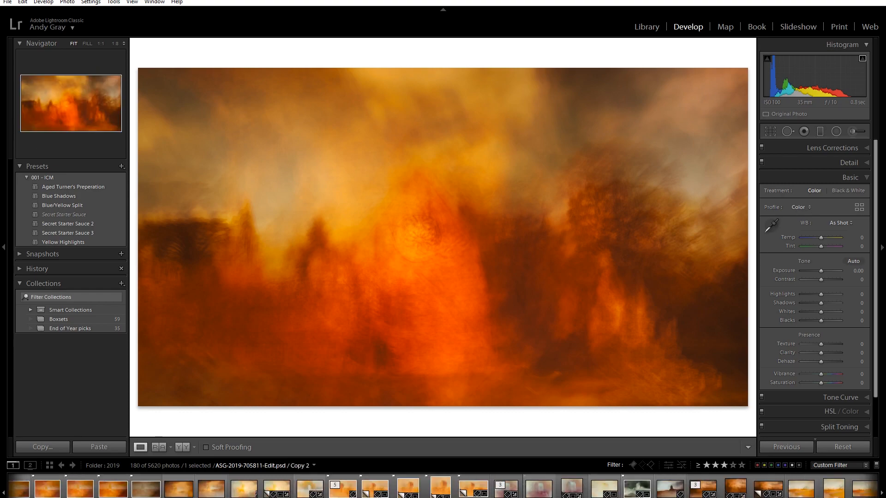
{"action": "key", "text": "Left"}
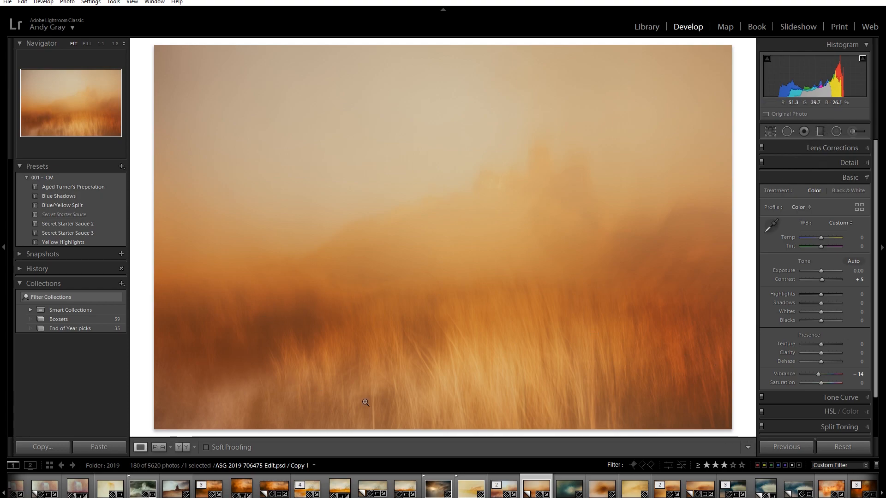
{"action": "left_click", "coordinate": [822, 135]}
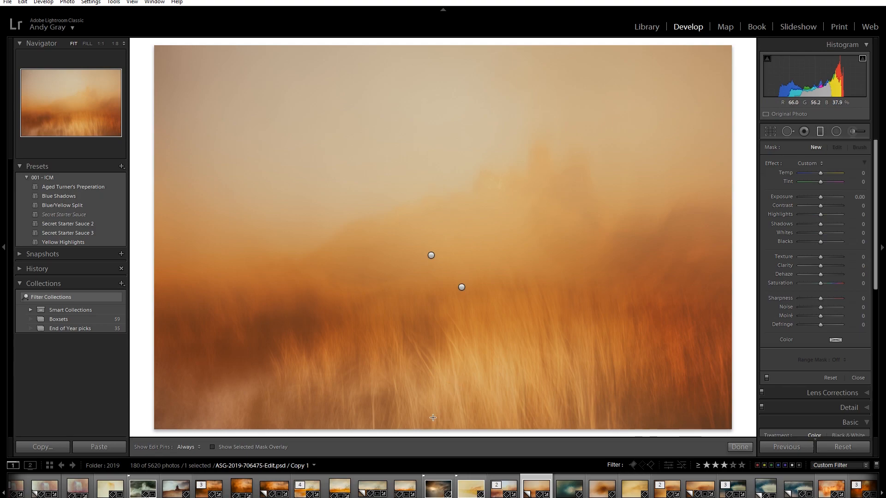
{"action": "left_click_drag", "start_coordinate": [502, 399], "coordinate": [498, 199]}
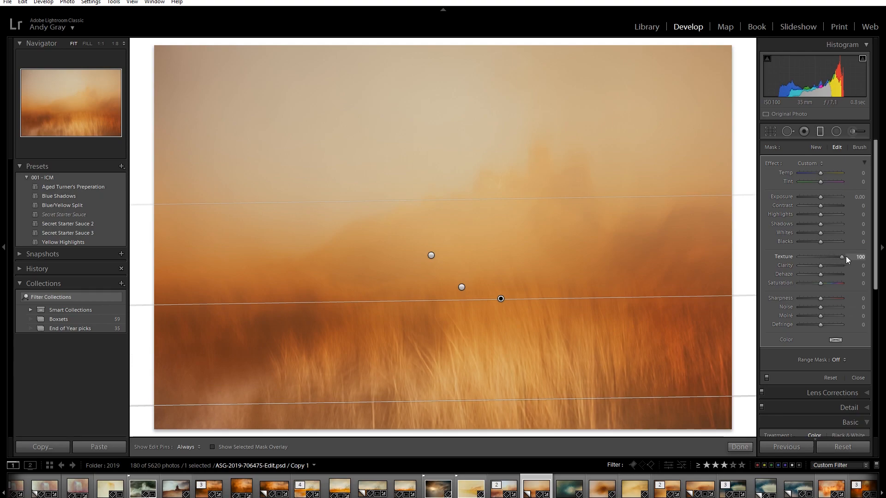
{"action": "left_click_drag", "start_coordinate": [846, 257], "coordinate": [841, 257]}
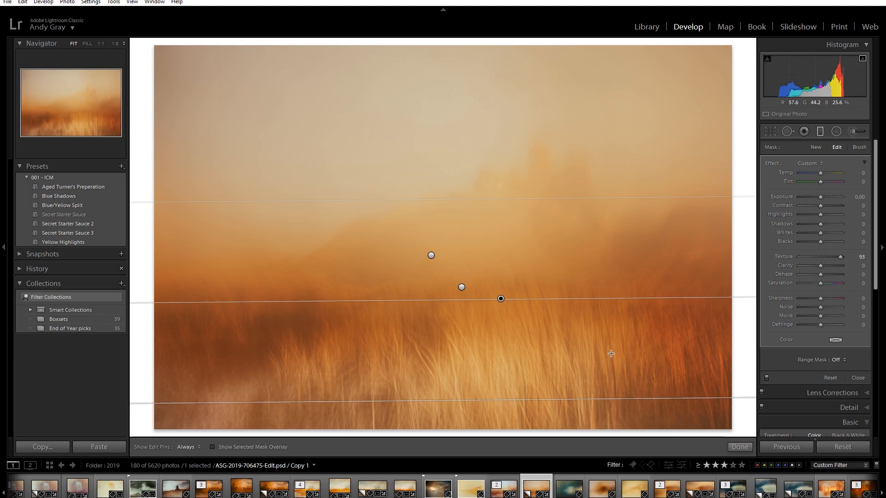
Step: Set the graduated filter's Contrast to 15 and Blacks to -15, and finish the filter edit
{"action": "left_click", "coordinate": [824, 206]}
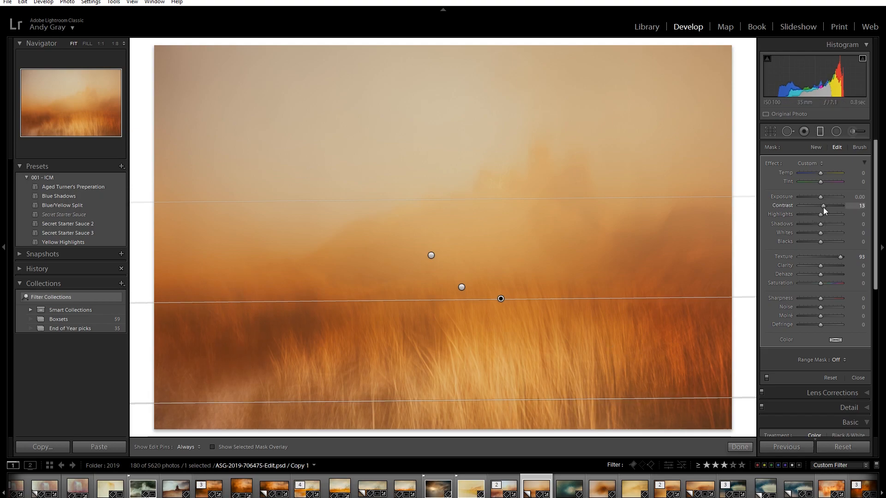
{"action": "left_click_drag", "start_coordinate": [823, 207], "coordinate": [824, 207]}
{"action": "left_click_drag", "start_coordinate": [819, 243], "coordinate": [816, 244]}
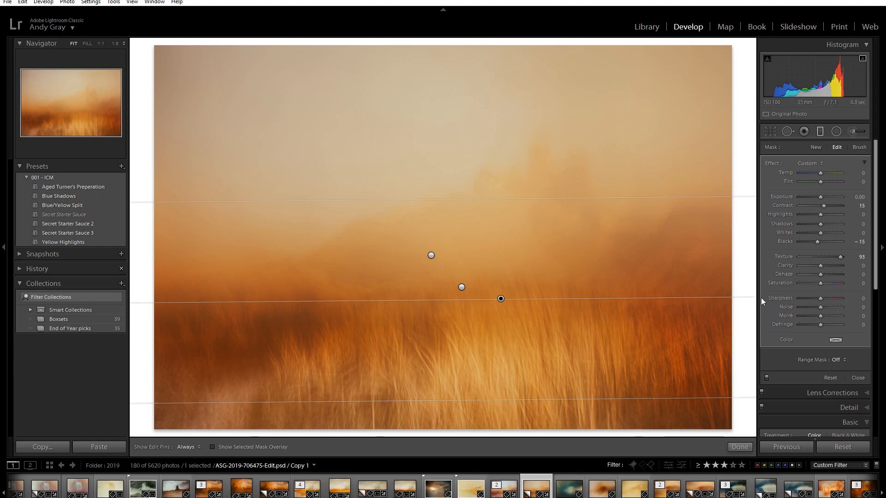
{"action": "left_click", "coordinate": [740, 447]}
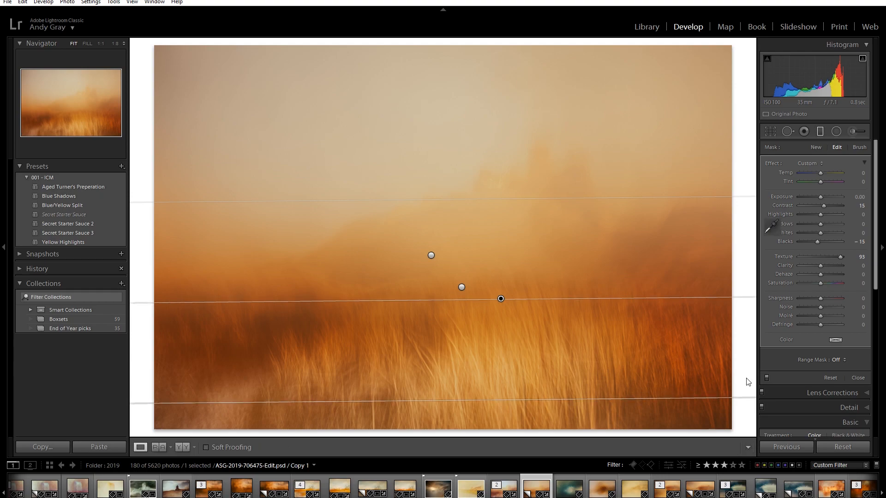